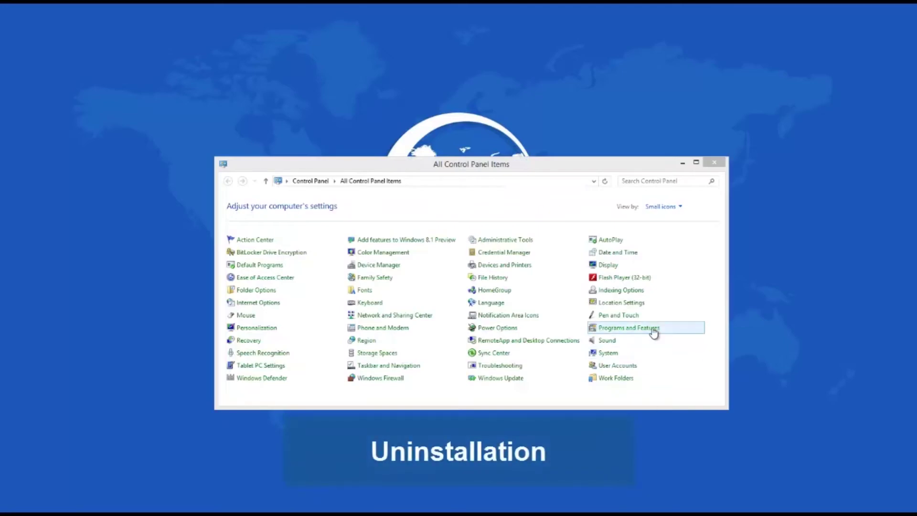
In Programs and Features, select IBM SPSS Statistics 22 from the installed programs list.
left_click(654, 330)
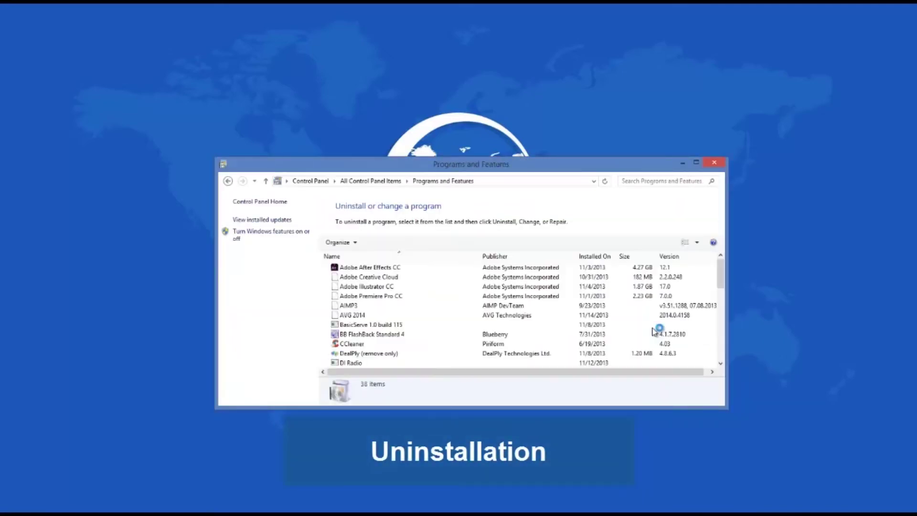
left_click(353, 315)
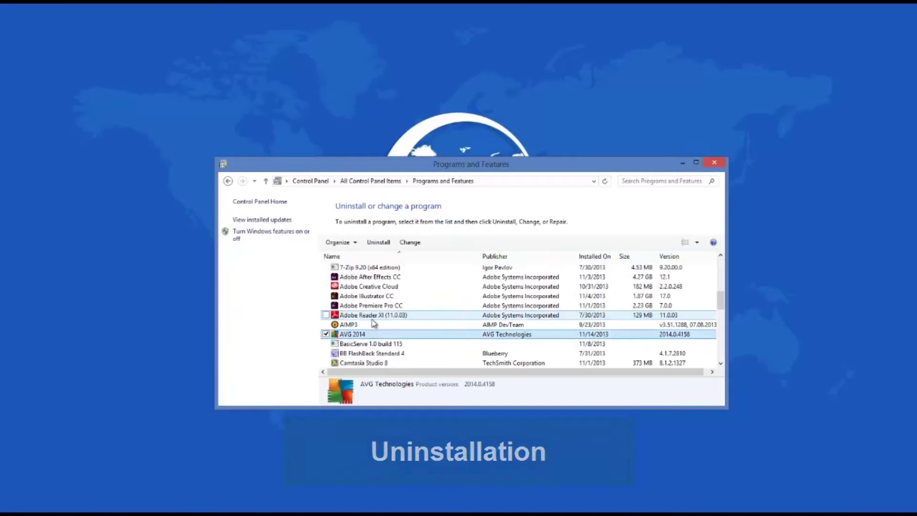
scroll(378, 321, "down", 5)
left_click(351, 268)
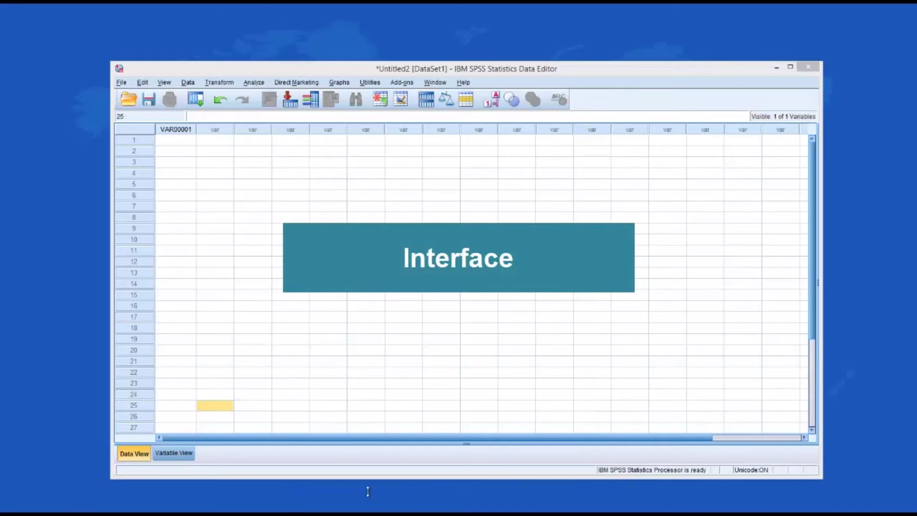
left_click(123, 83)
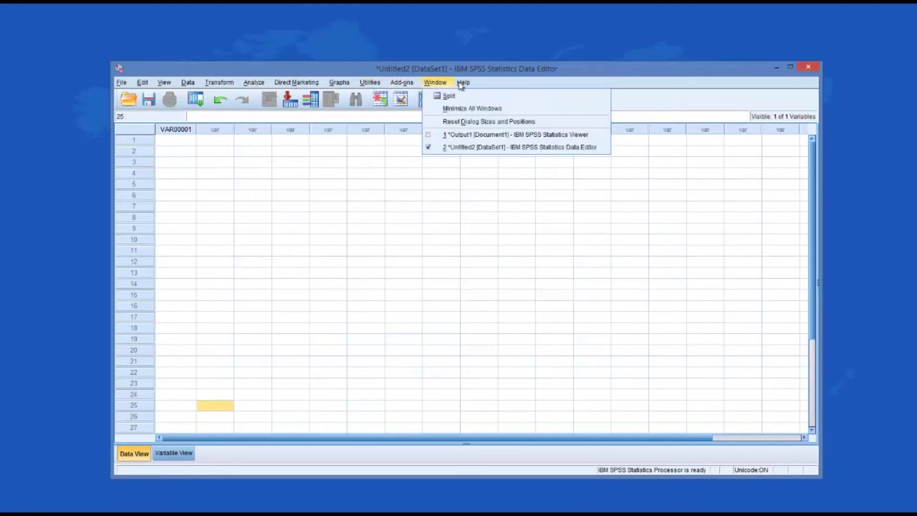
mouse_move(463, 82)
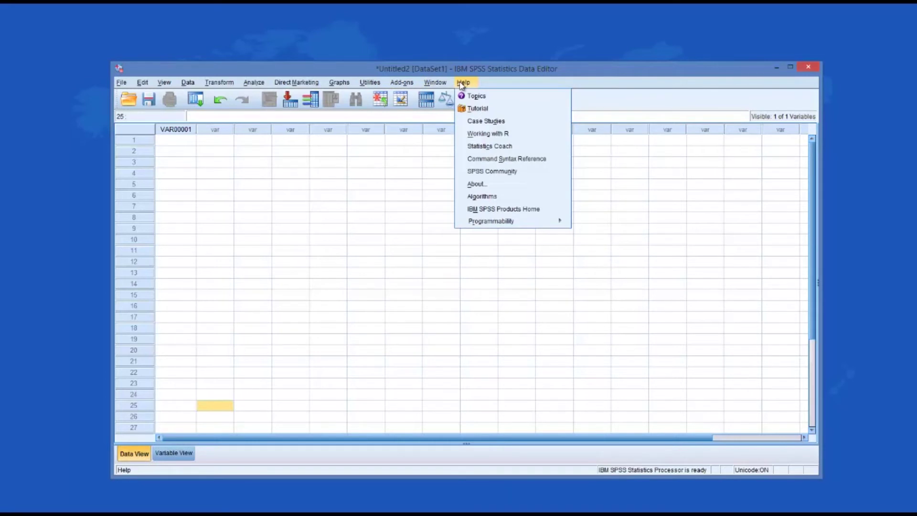
left_click(368, 152)
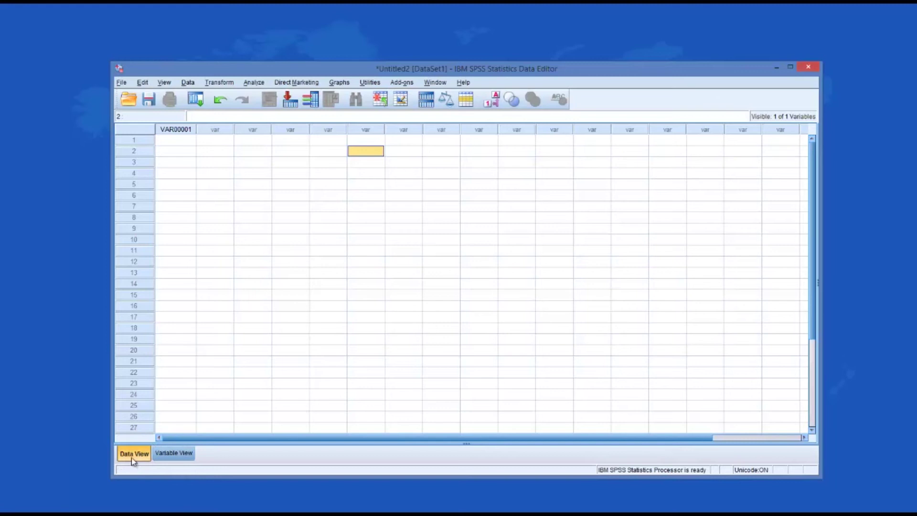
left_click(174, 453)
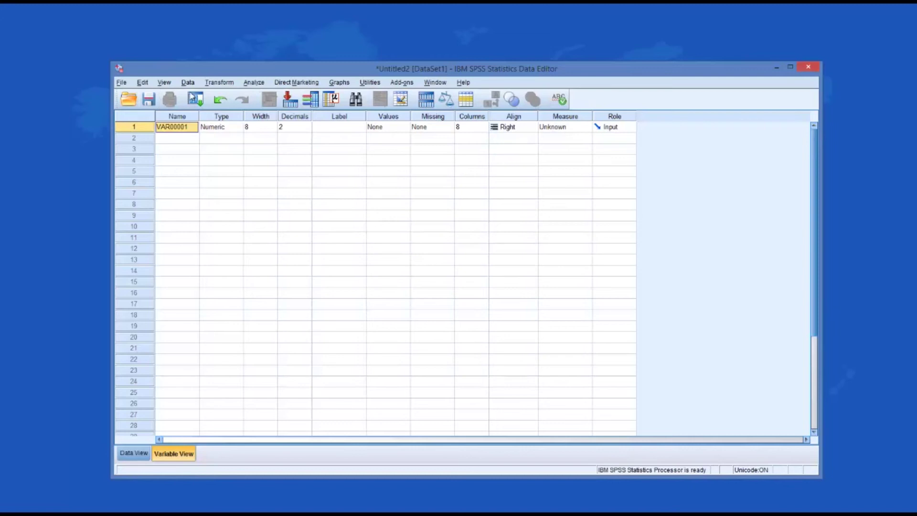
Browse the Analyze menu, return to the grid, and shrink the Data Editor window.
left_click(342, 82)
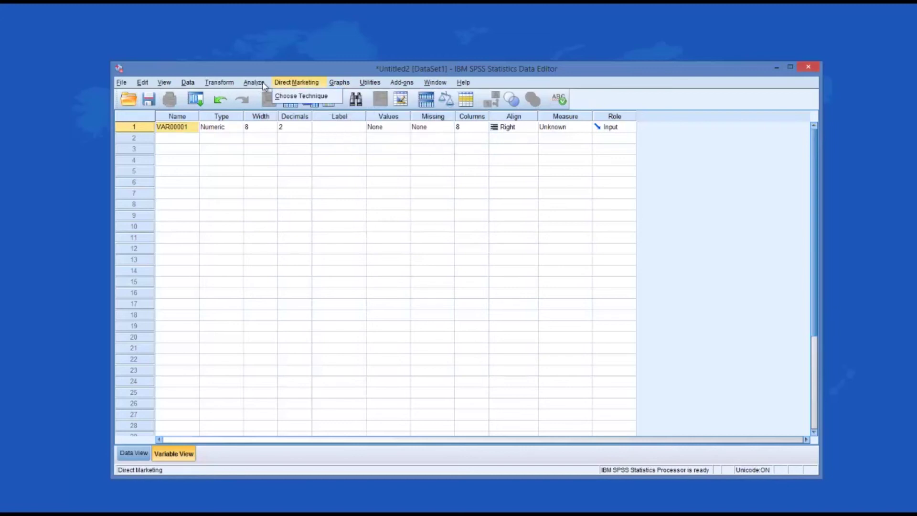
mouse_move(254, 83)
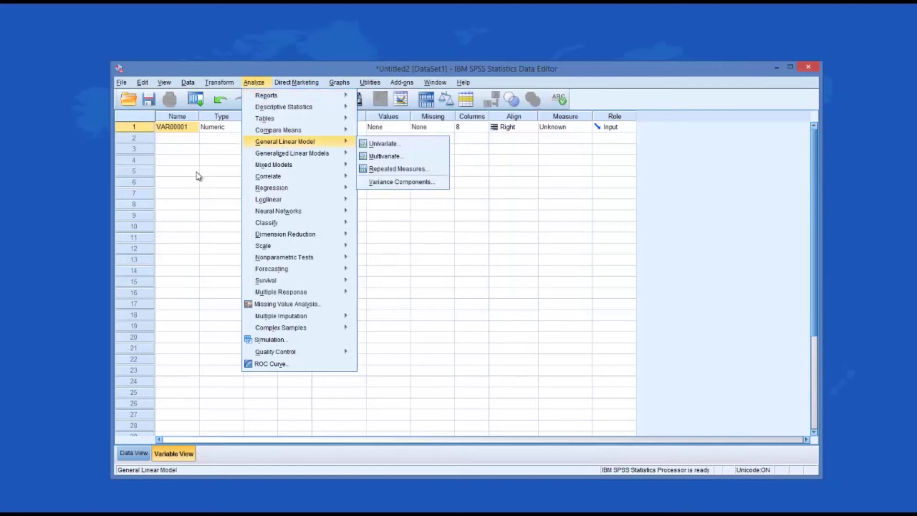
left_click(180, 172)
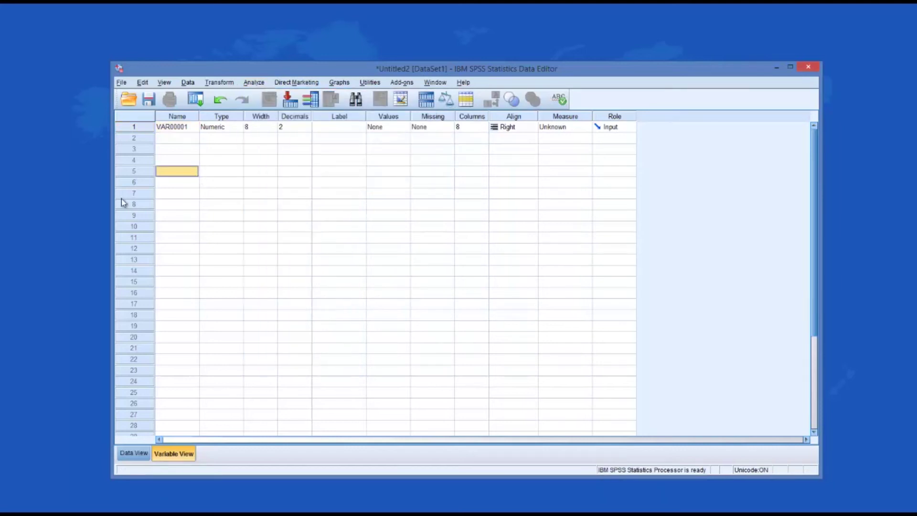
mouse_move(111, 477)
left_mouse_down()
mouse_move(359, 349)
mouse_move(101, 432)
left_mouse_up()
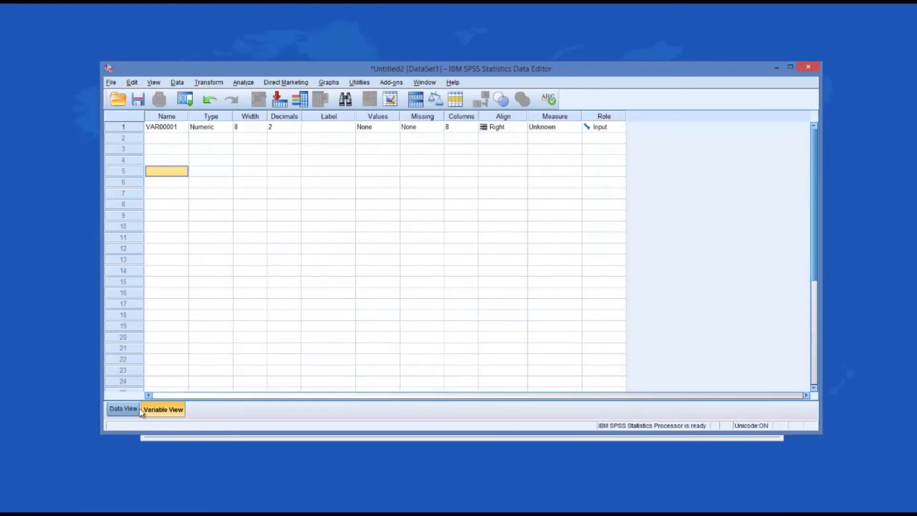
Open and close Find and Weight Cases without applying any changes.
left_click(345, 99)
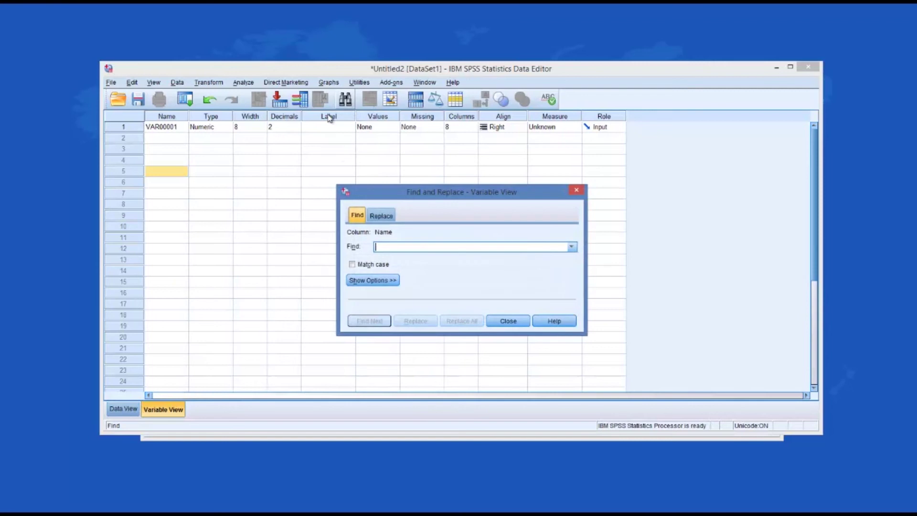
left_click(576, 191)
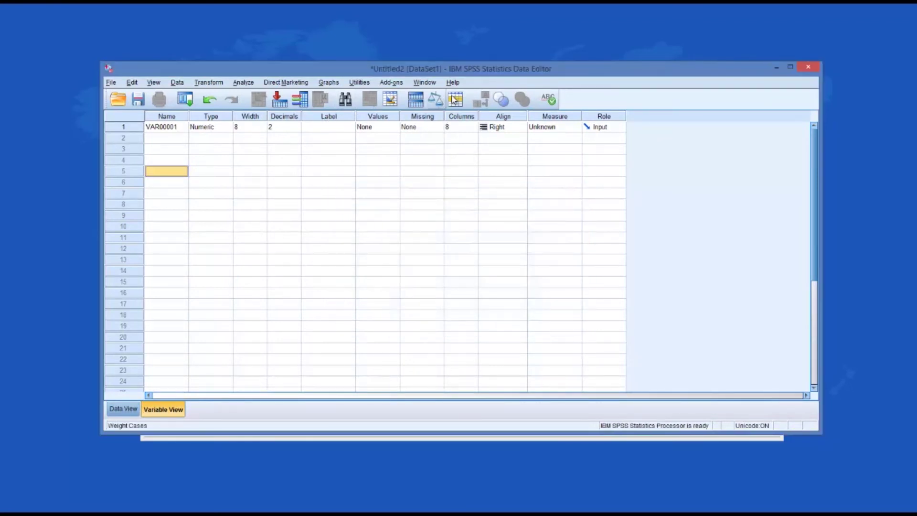
left_click(435, 99)
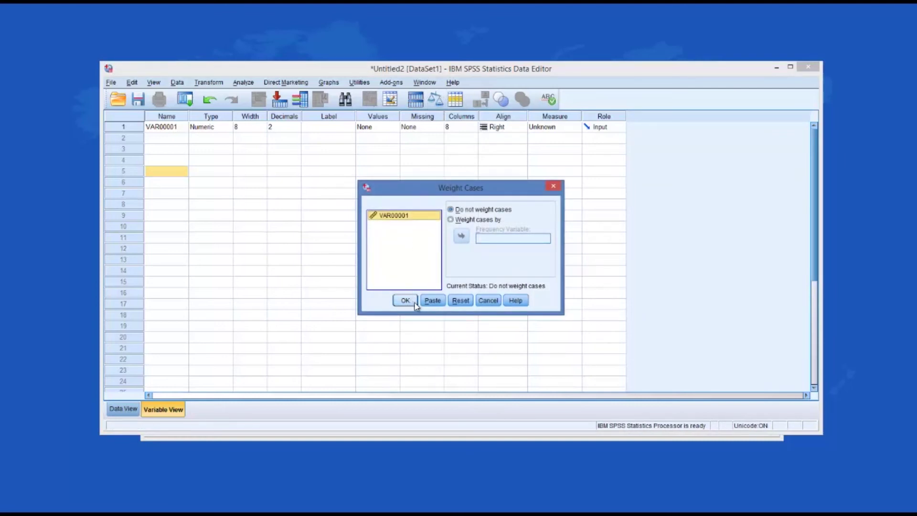
left_click(555, 189)
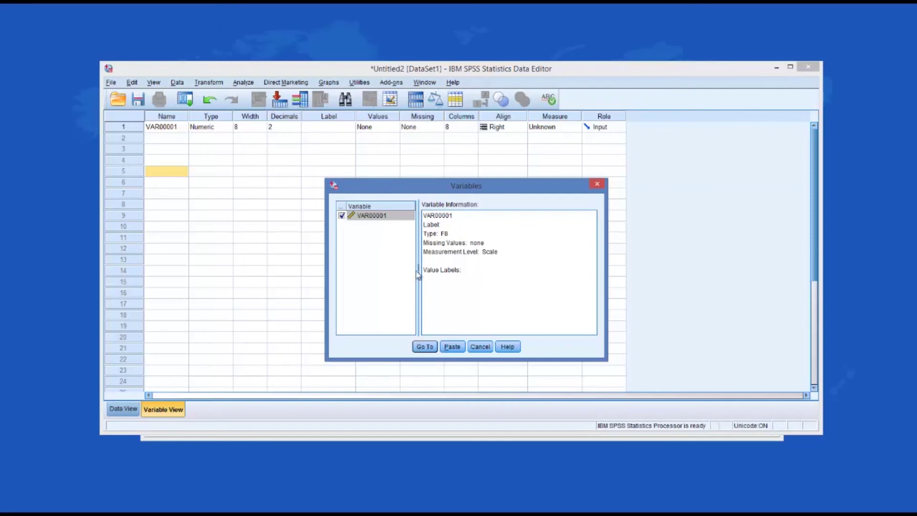
Paste VAR00001 from the Variables panel into a syntax window and run the selection.
left_click(453, 349)
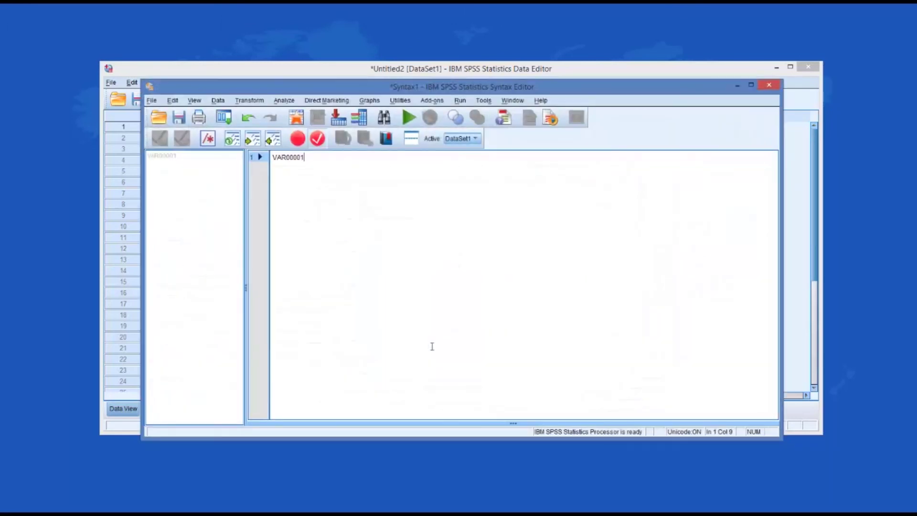
left_click(409, 118)
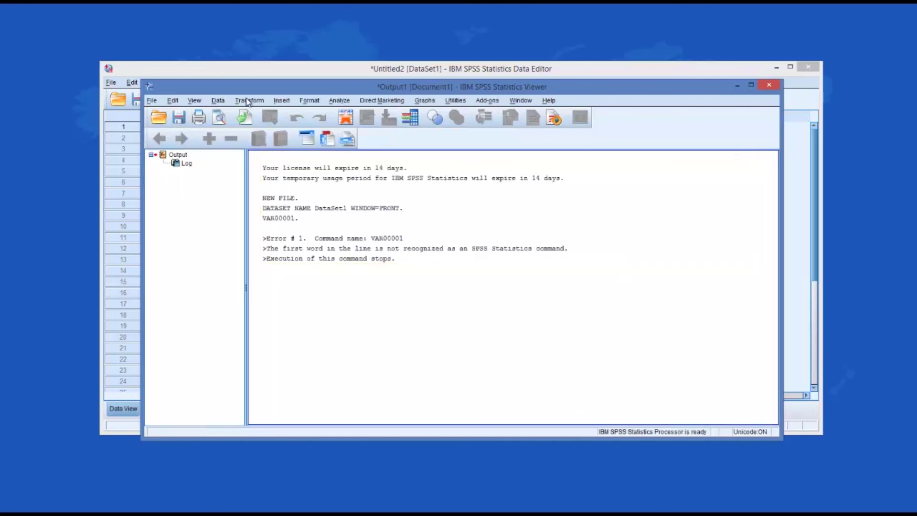
left_click(340, 100)
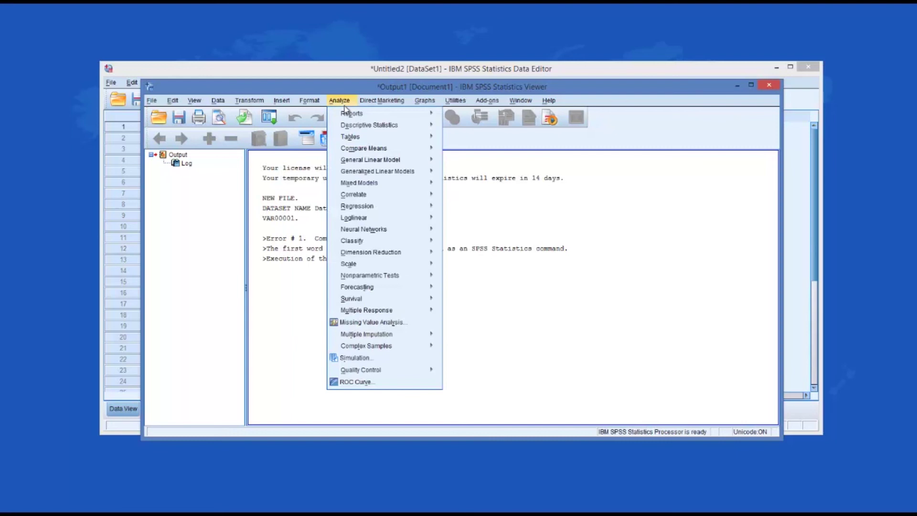
mouse_move(352, 113)
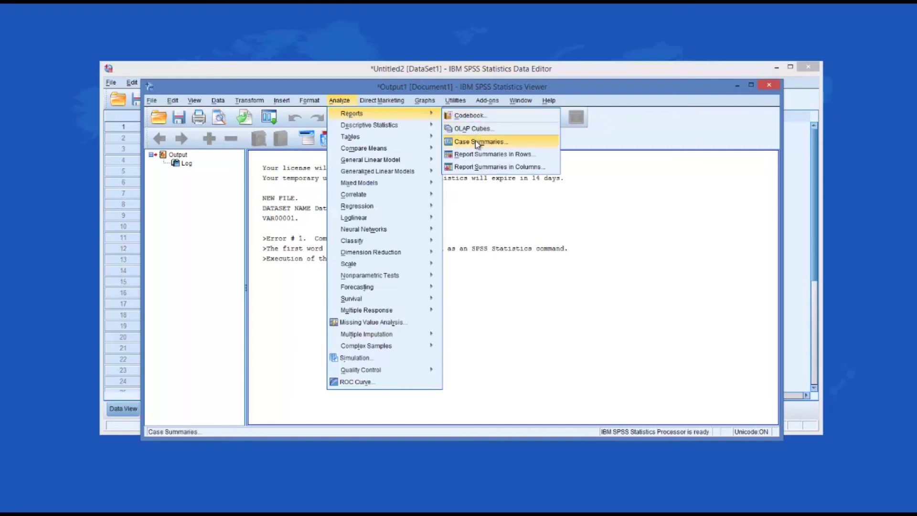
Open Case Summaries and look through its Statistics options without keeping changes.
left_click(475, 141)
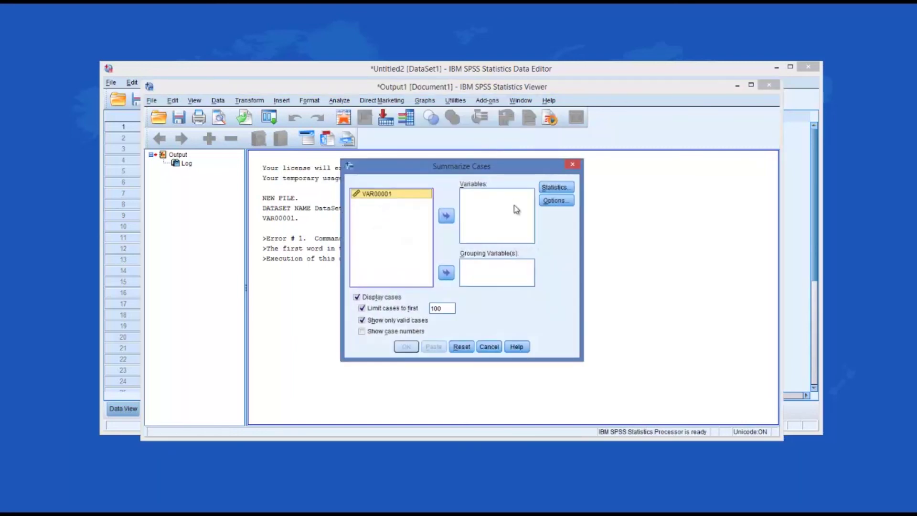
left_click(555, 187)
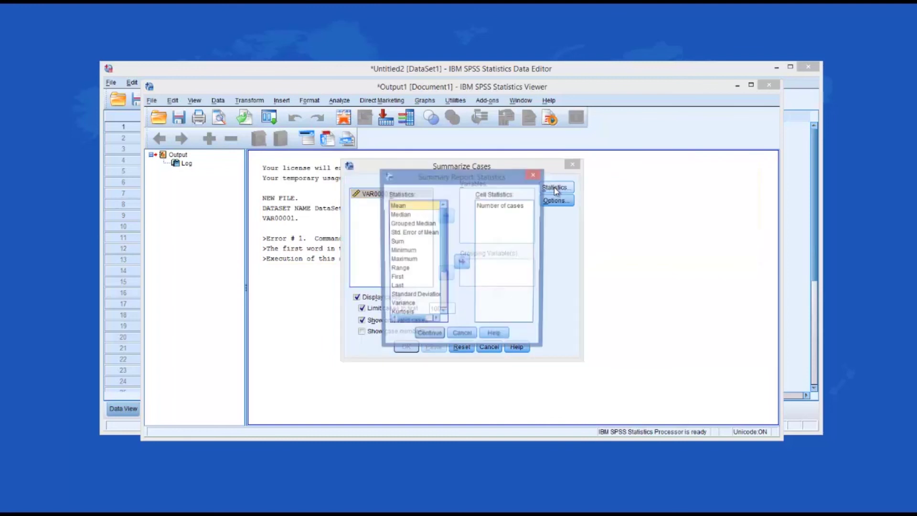
left_click(402, 287)
left_click(429, 336)
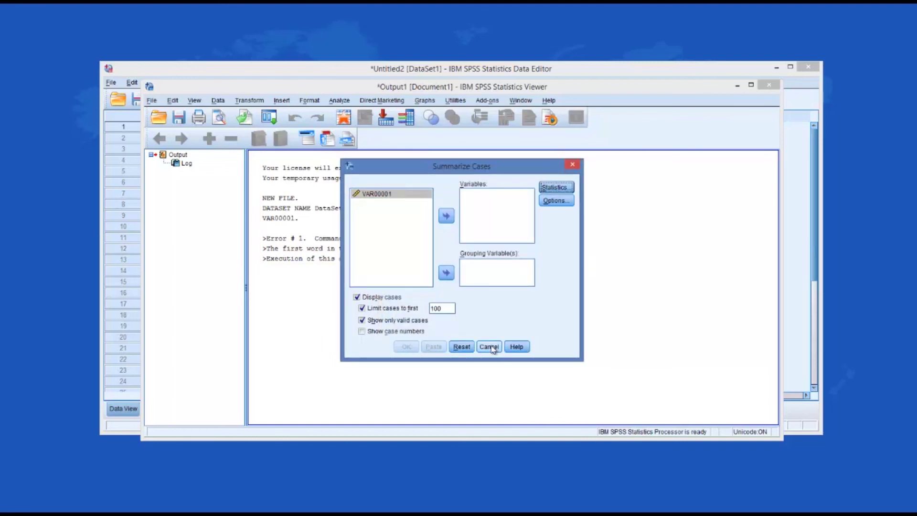
Move VAR00001 into the Case Summaries variables list and run the summary.
left_click(399, 195)
left_click(446, 216)
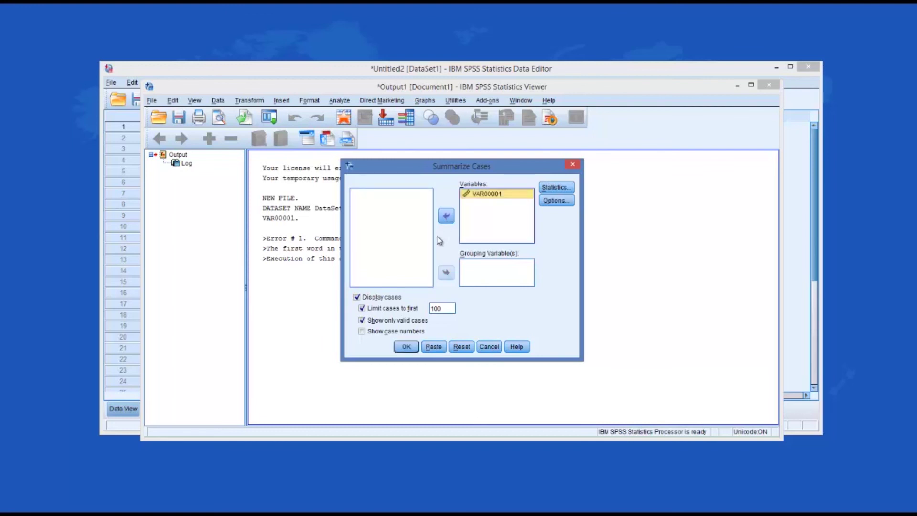
left_click(408, 347)
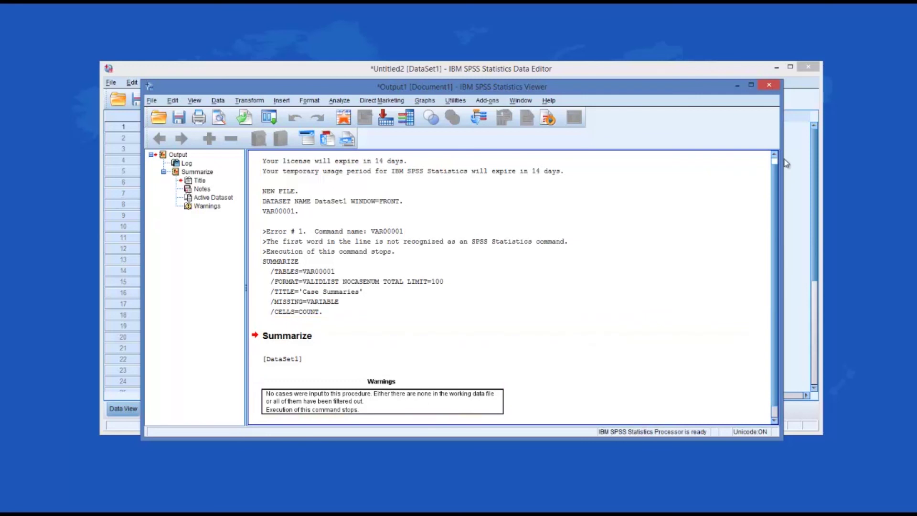
Close the Viewer without saving the output, then cancel saving the syntax file.
left_click(769, 87)
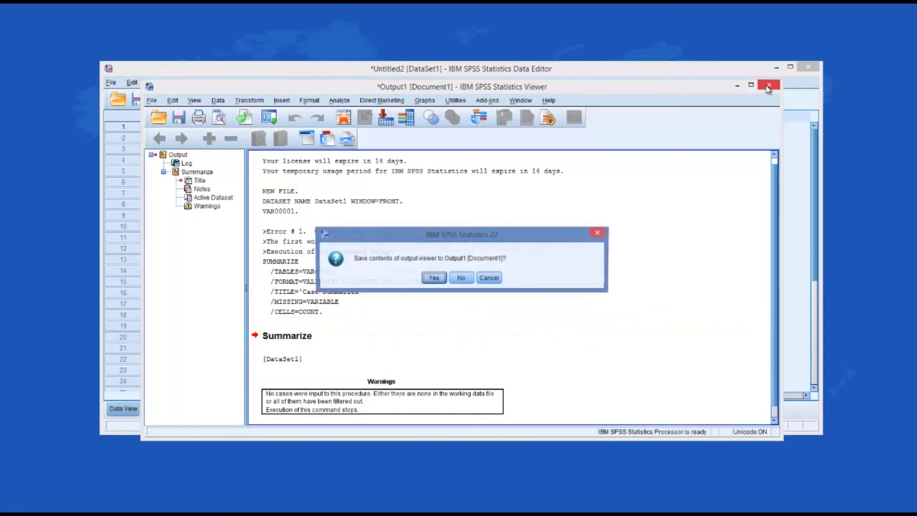
left_click(460, 279)
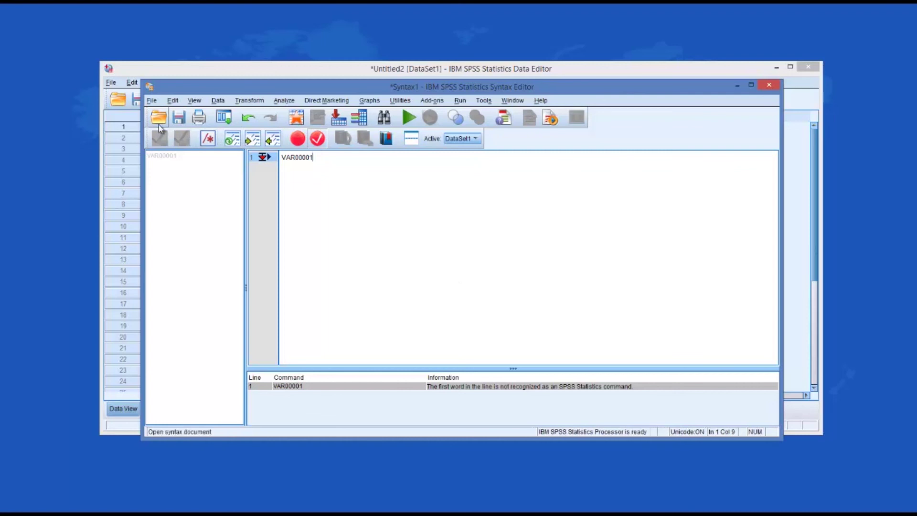
left_click(178, 120)
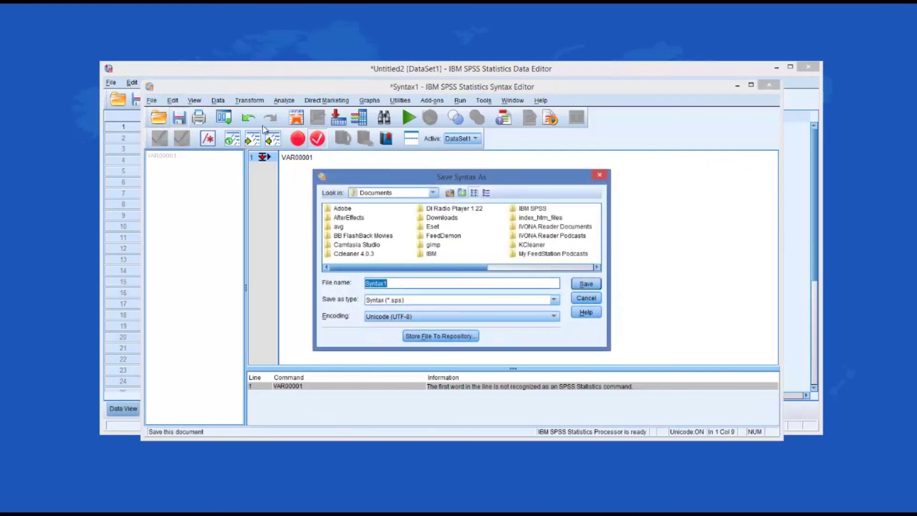
left_click(601, 177)
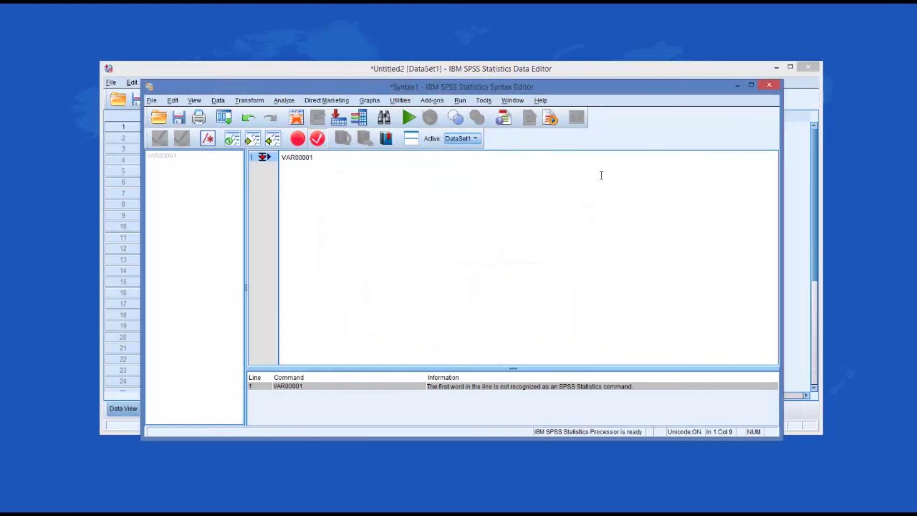